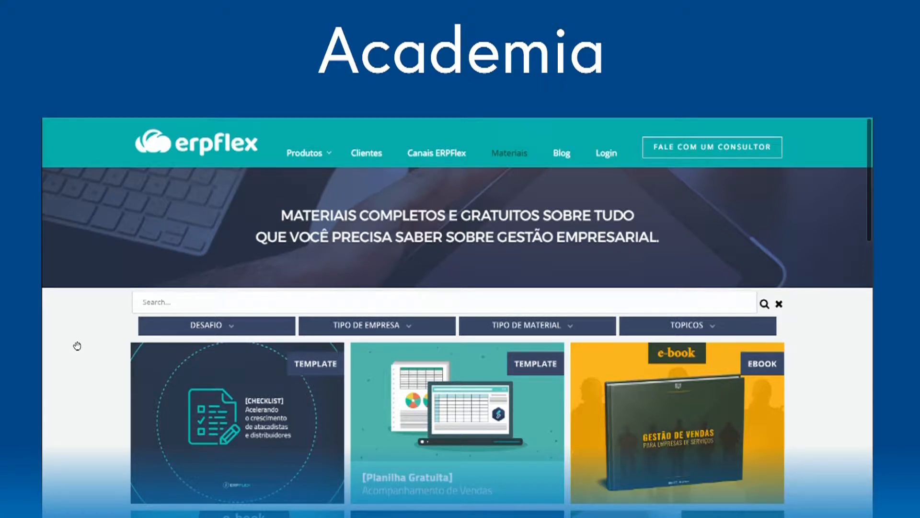
pyautogui.press('Right')
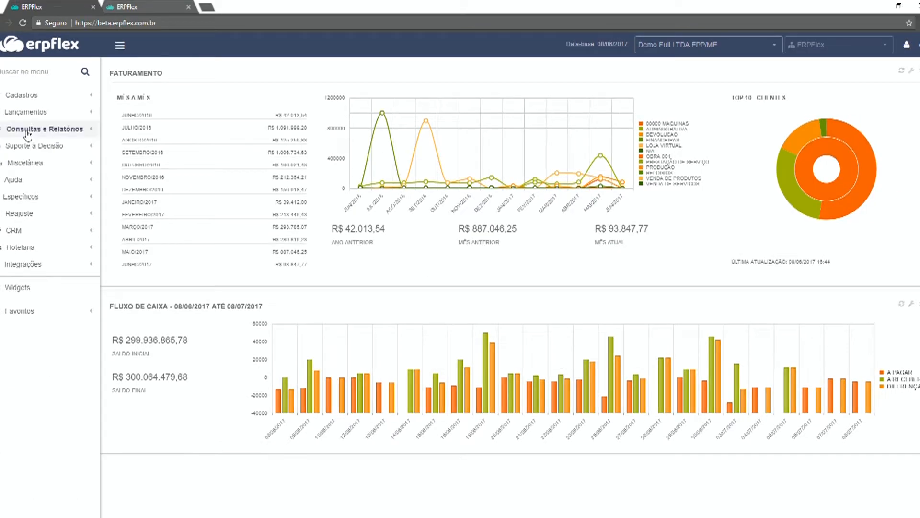
# Open the Atendimento query under Consultas e Relatórios and select the client Frattina Relógios
pyautogui.click(124, 129)
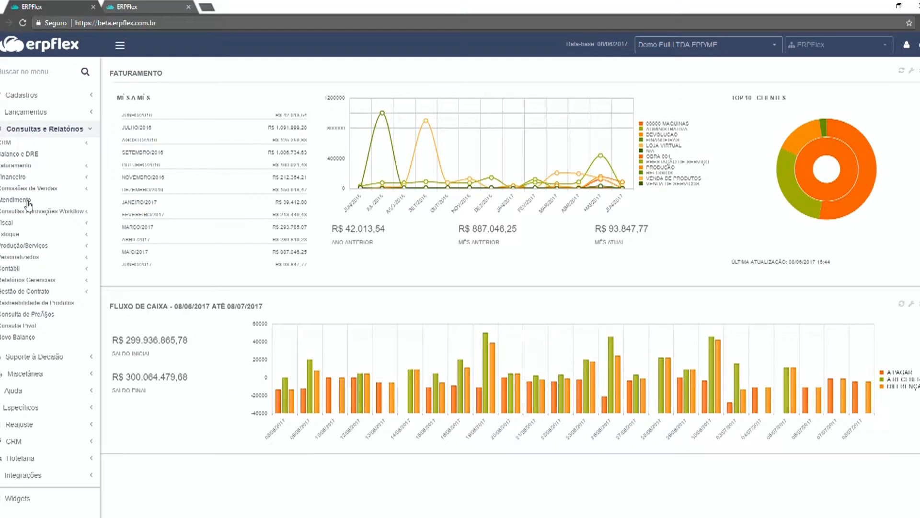
pyautogui.click(71, 199)
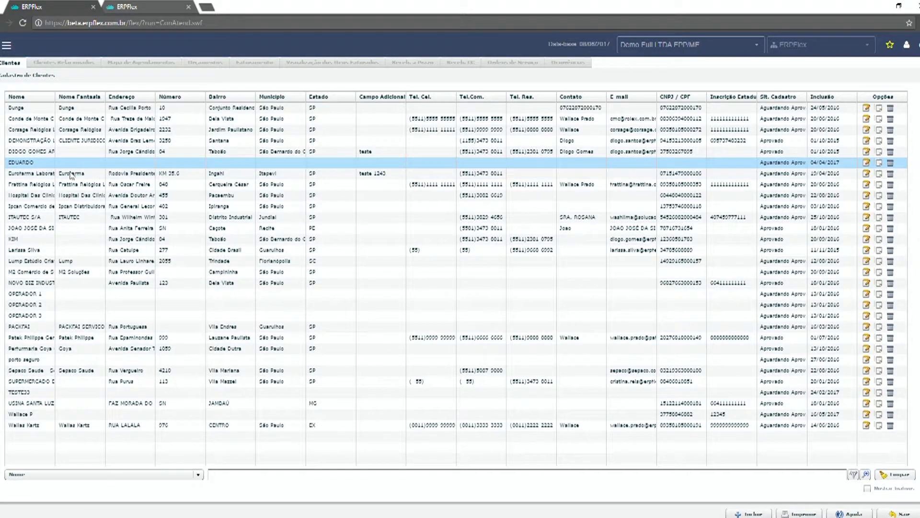
pyautogui.click(37, 186)
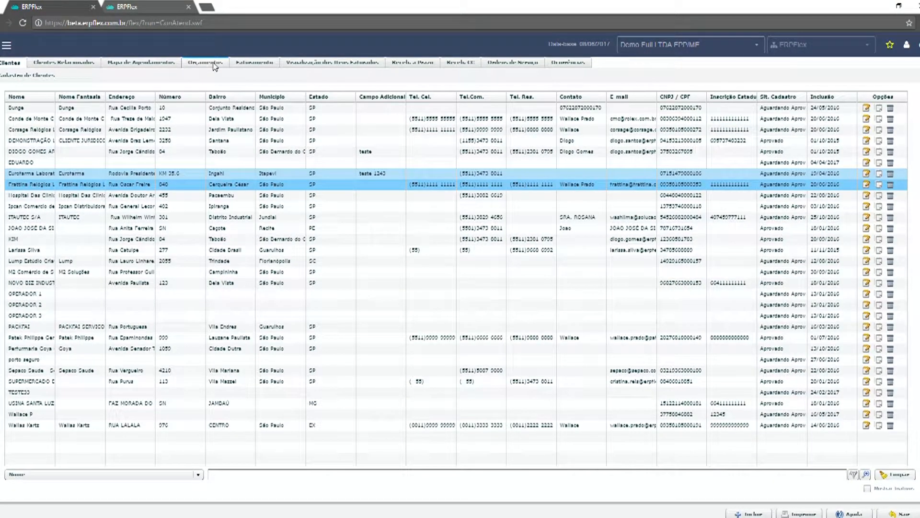
# List the client's quotes with the start date cleared and only those approved by the client shown
pyautogui.click(217, 63)
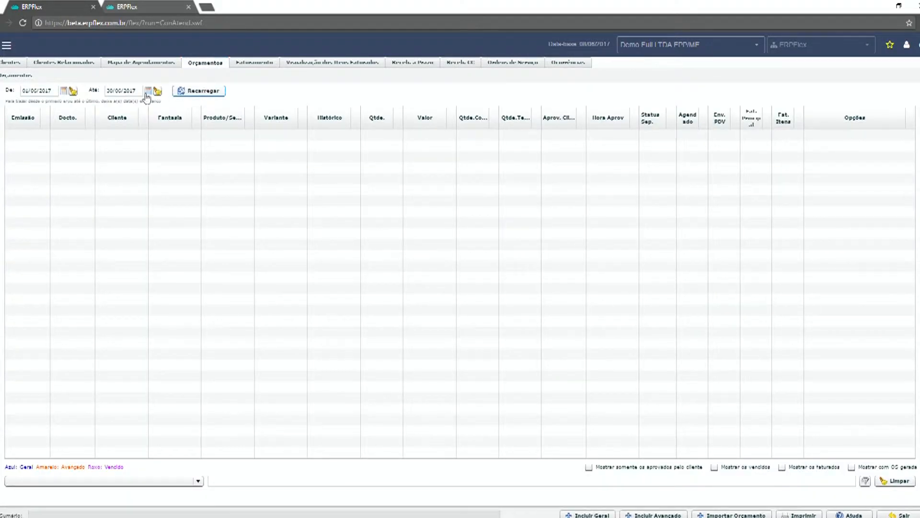
pyautogui.click(73, 91)
pyautogui.click(196, 92)
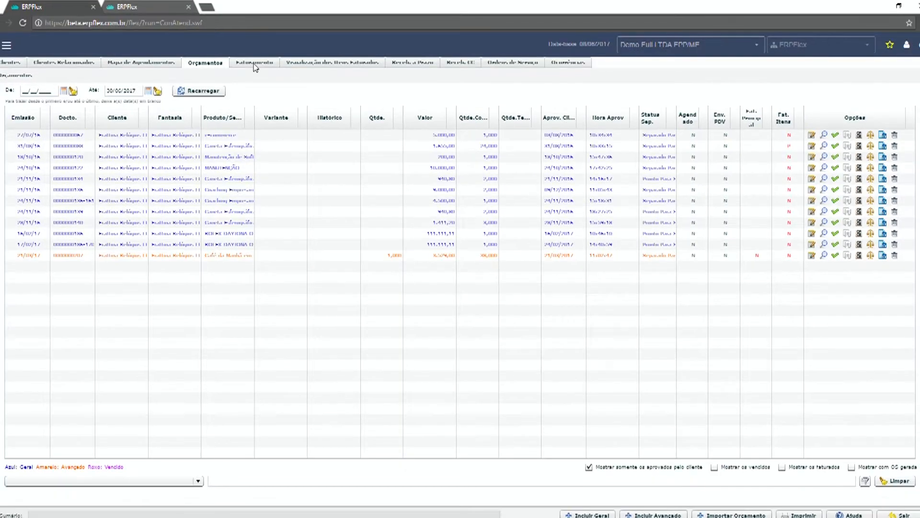
# Review the selected client's billing, term receivables (Receb. a Prazo) and occurrences
pyautogui.click(254, 63)
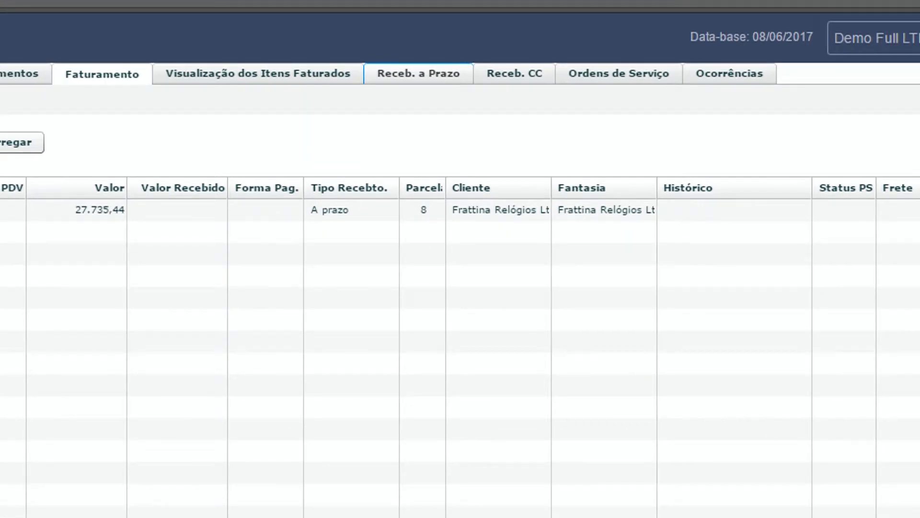
pyautogui.click(409, 73)
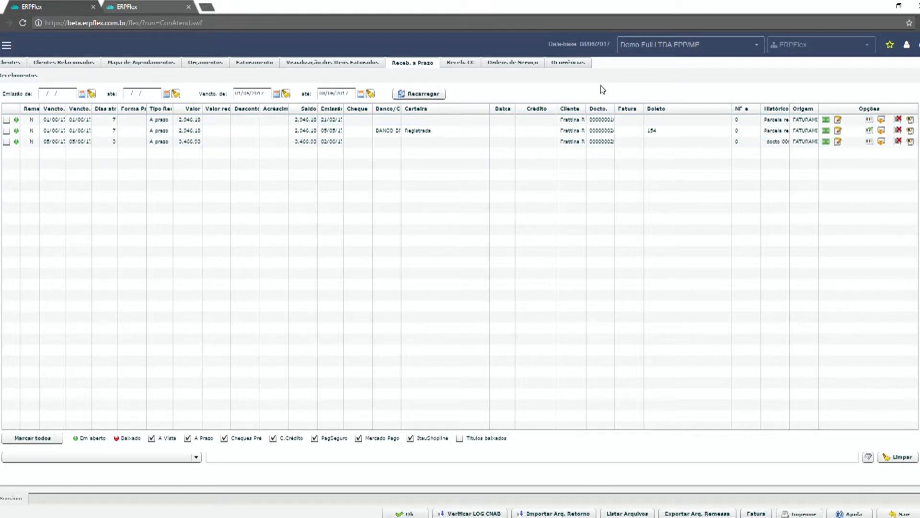
pyautogui.click(563, 65)
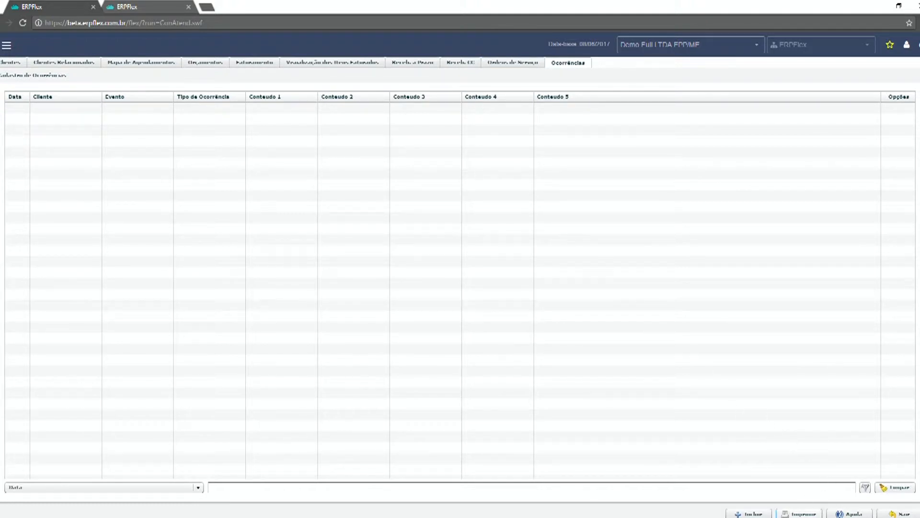
# Examine the form for a new occurrence without saving it, and check the client's service orders
pyautogui.click(754, 514)
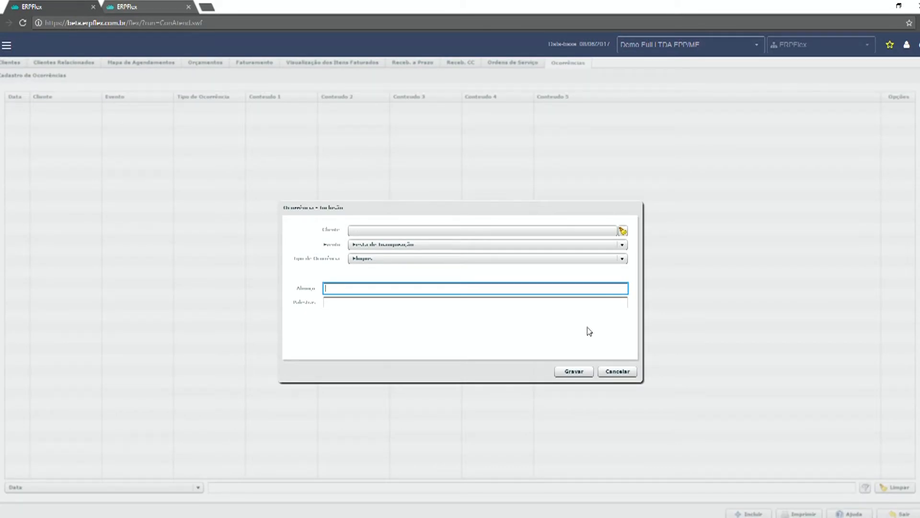
pyautogui.click(618, 372)
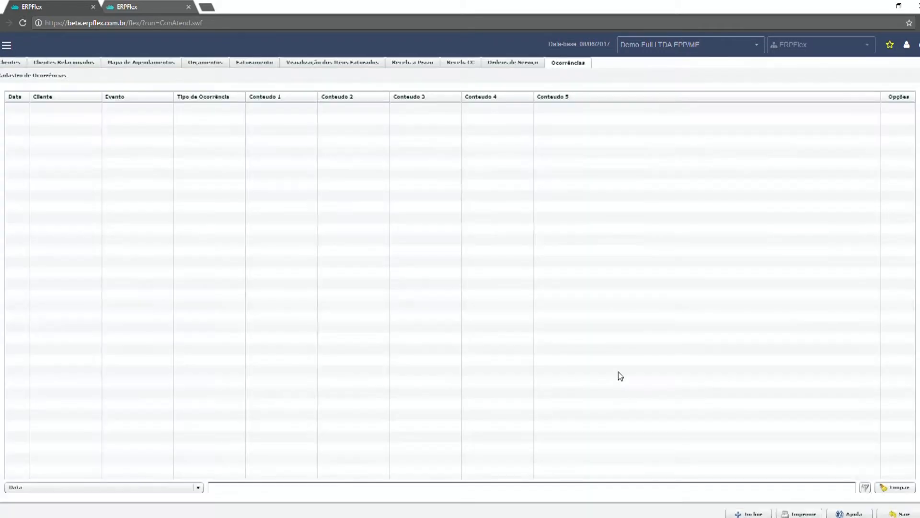
pyautogui.click(513, 69)
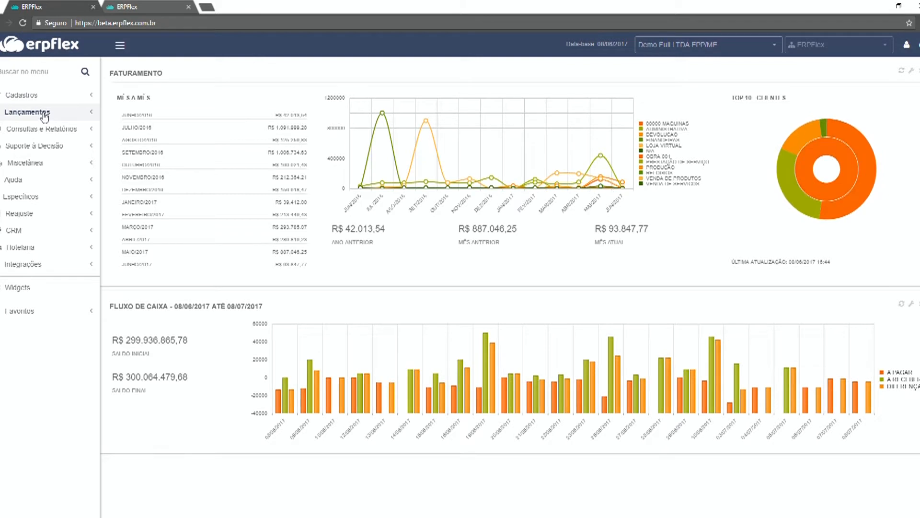
# Browse the Cadastros options, and review the client's Festa de Inauguração occurrence without saving changes
pyautogui.click(40, 101)
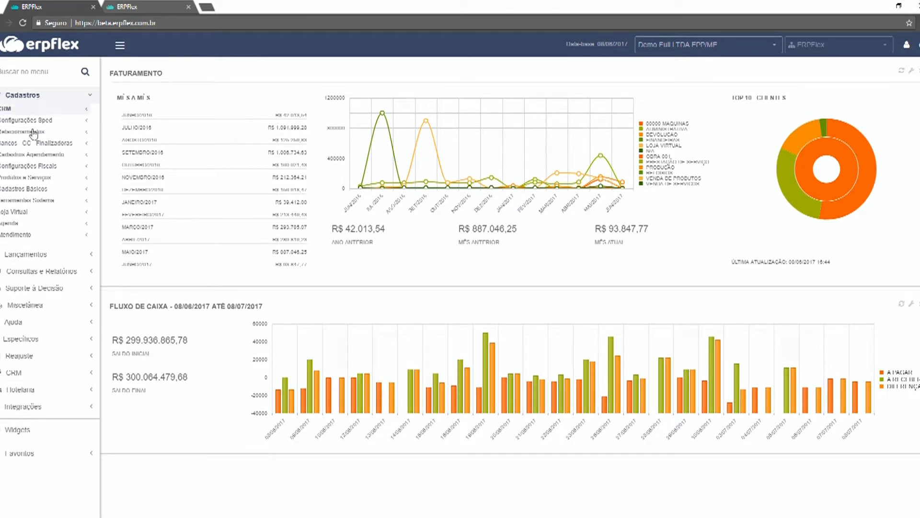
pyautogui.click(46, 225)
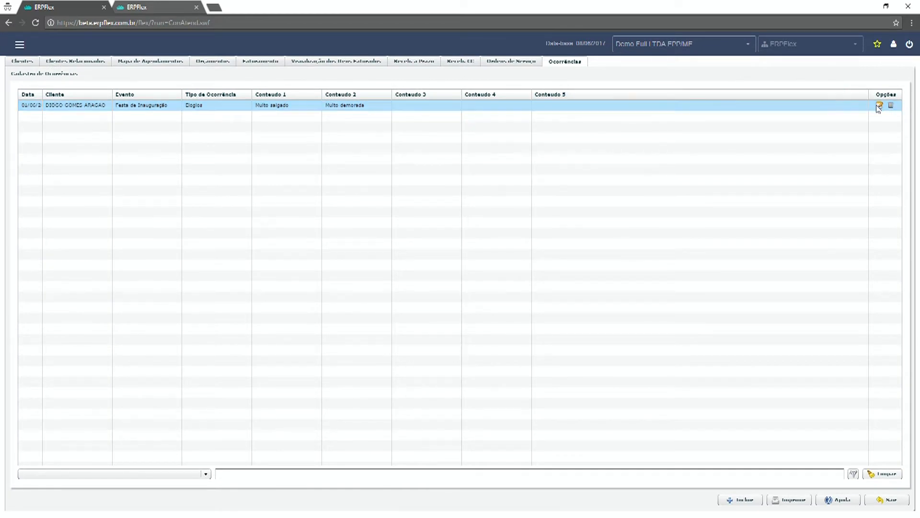
pyautogui.click(879, 106)
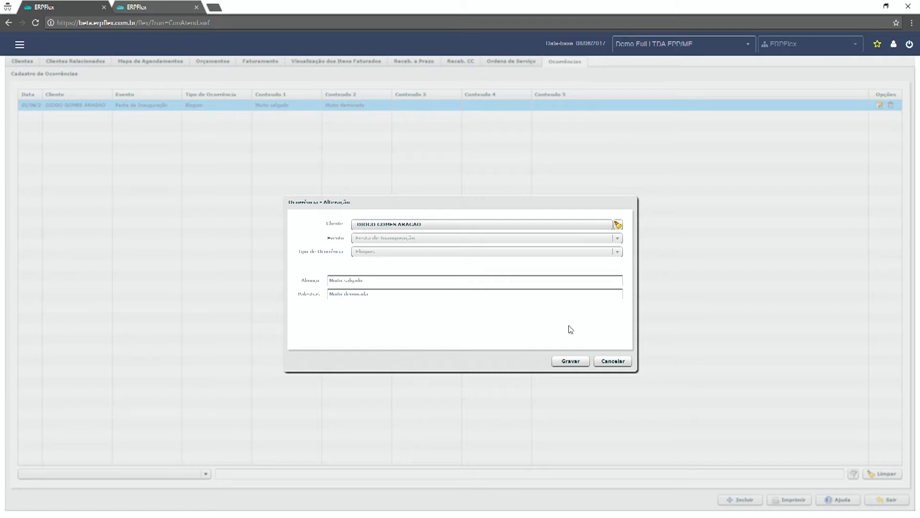
pyautogui.click(613, 362)
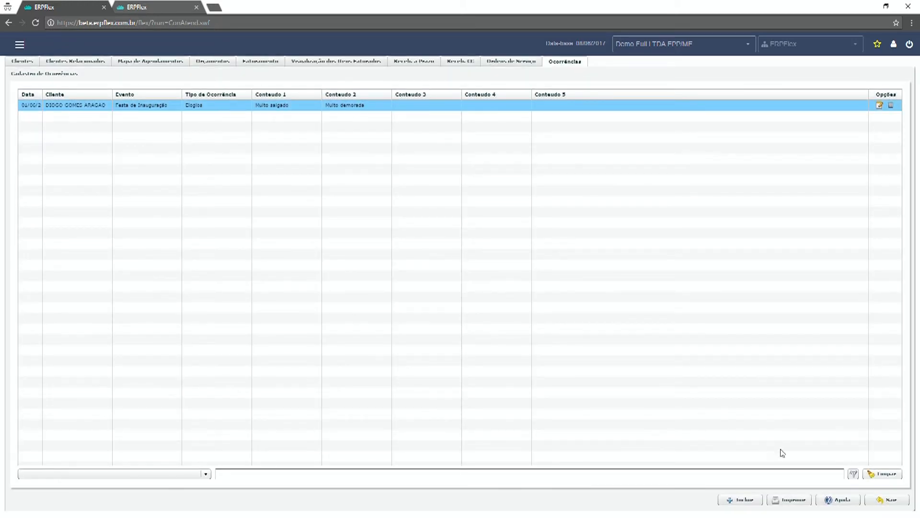
pyautogui.click(886, 500)
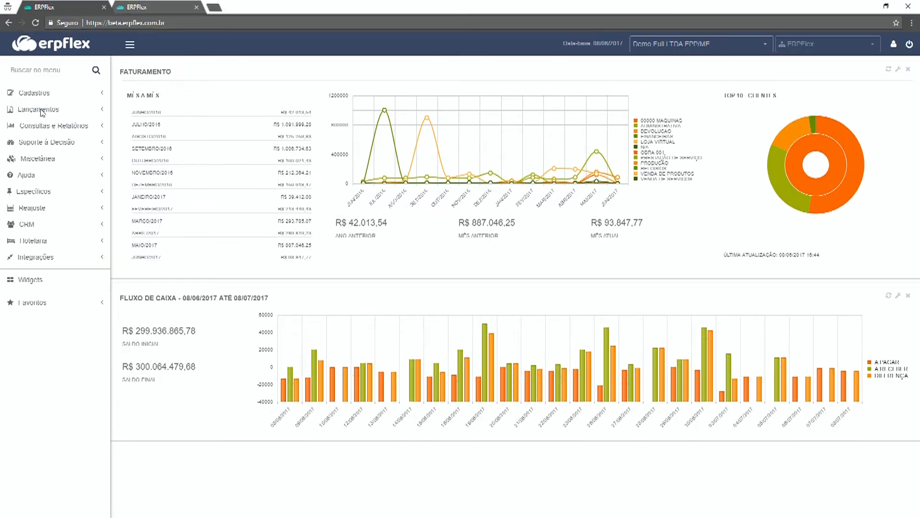
# Open the Orçamentos/Pedidos list under the sales entries
pyautogui.click(77, 109)
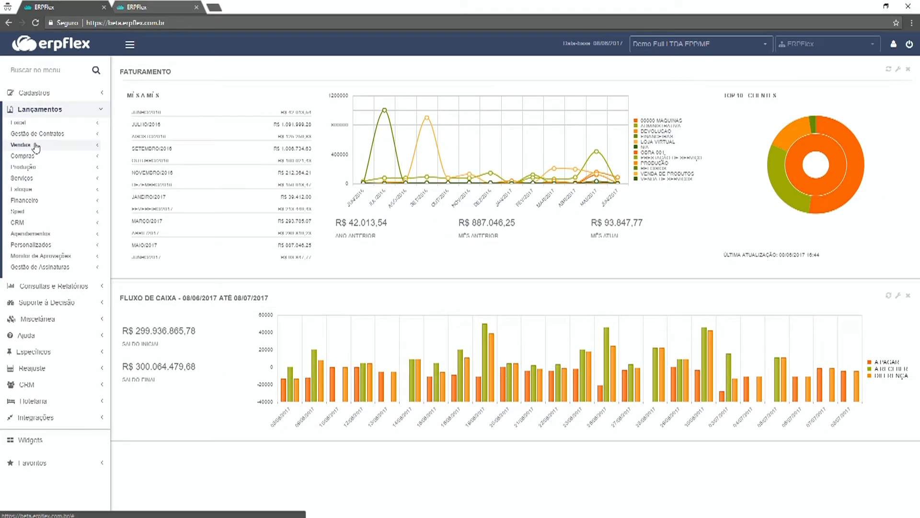
pyautogui.click(68, 141)
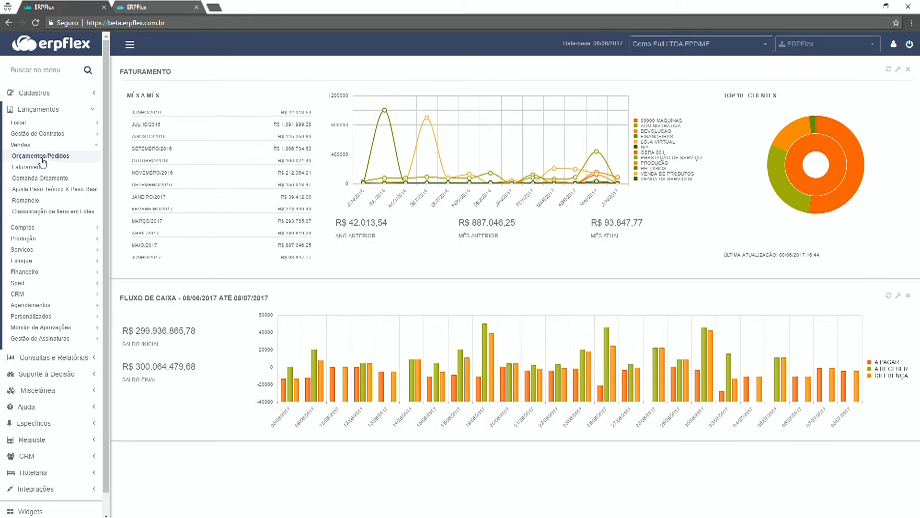
pyautogui.click(52, 154)
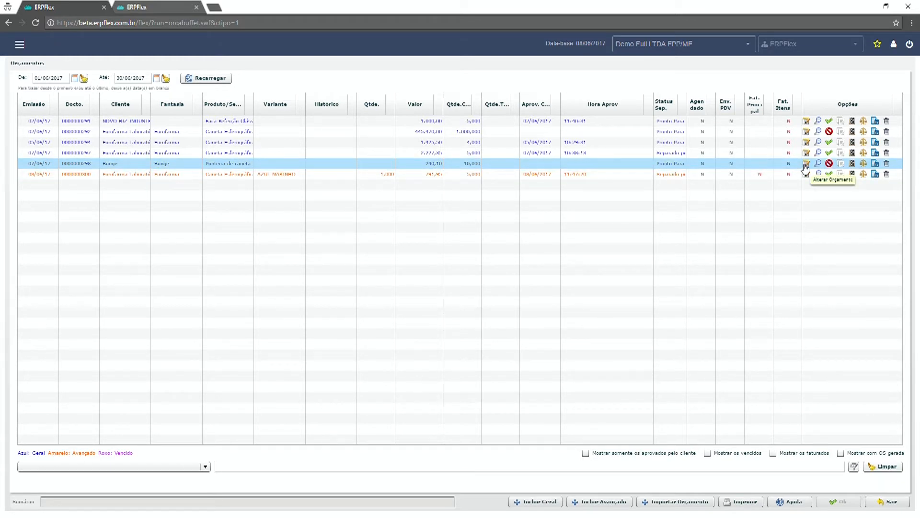
# Review the Bunge quote and its Ponteira de caneta item, and leave the quotes without saving changes
pyautogui.click(806, 169)
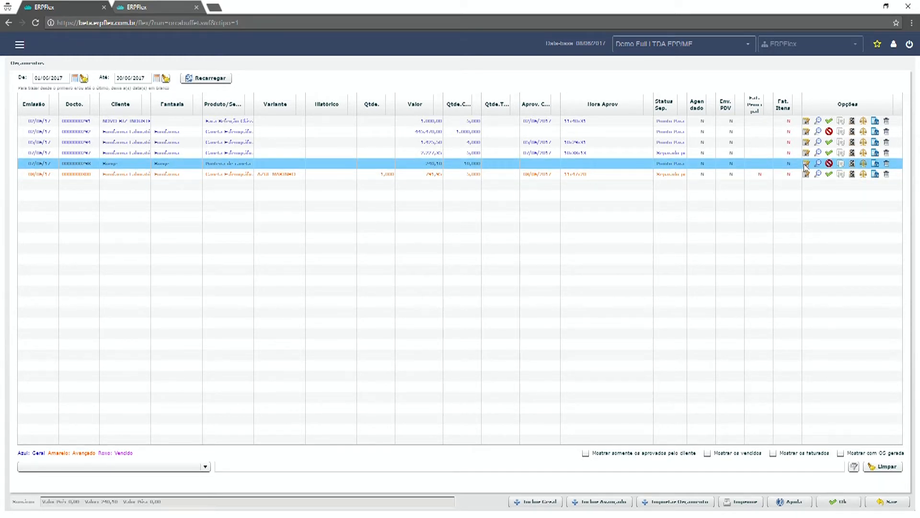
pyautogui.click(806, 165)
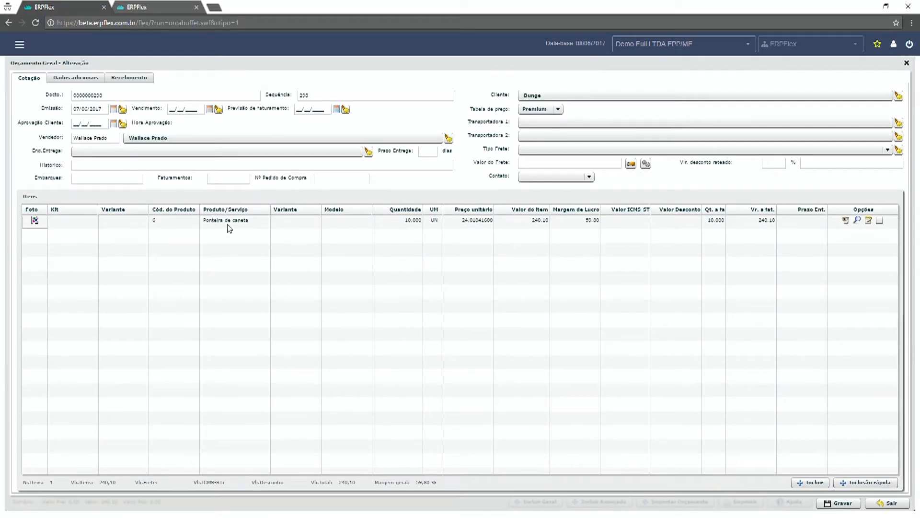
pyautogui.click(869, 225)
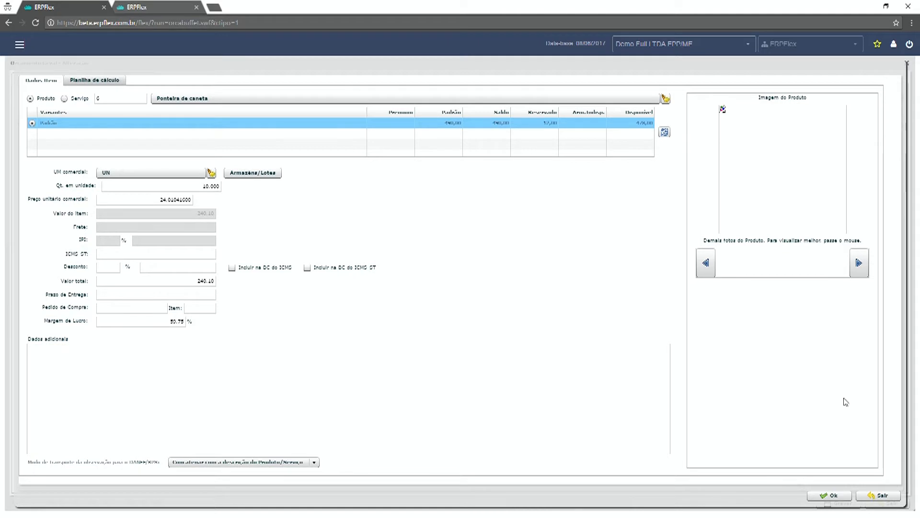
pyautogui.click(873, 497)
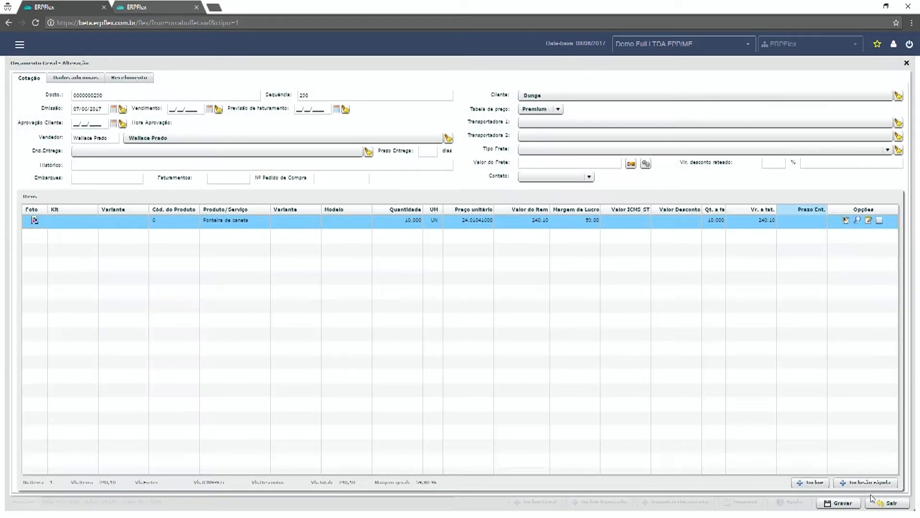
pyautogui.click(886, 503)
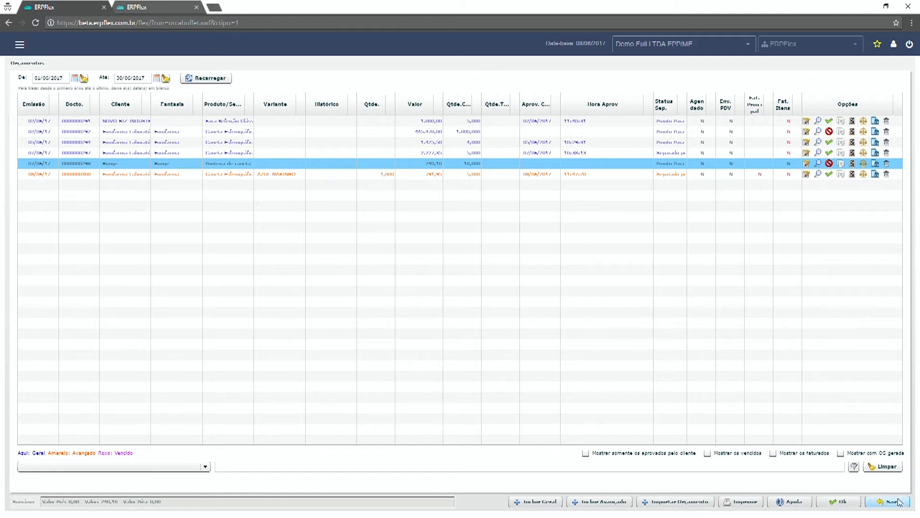
pyautogui.click(893, 501)
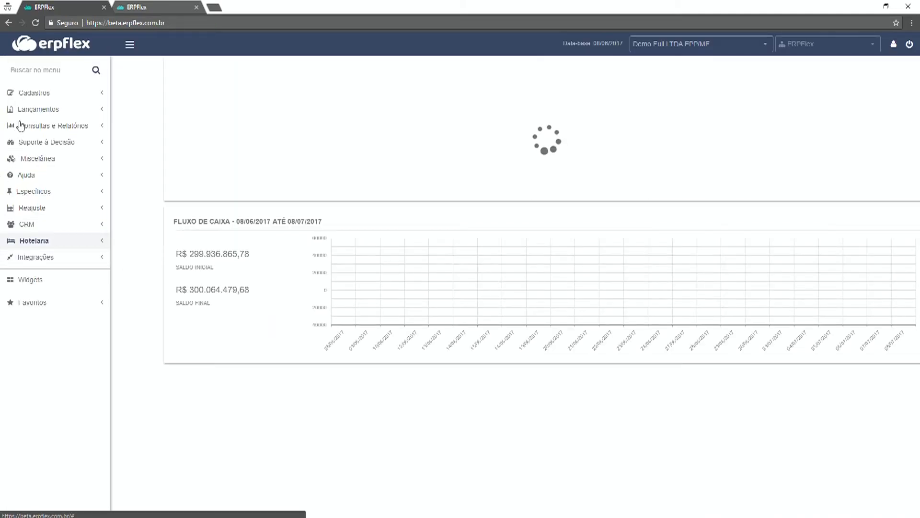
# Open the sales Faturamento list and examine the header and items of the 07/06/17 invoice for 1.575,00
pyautogui.click(37, 115)
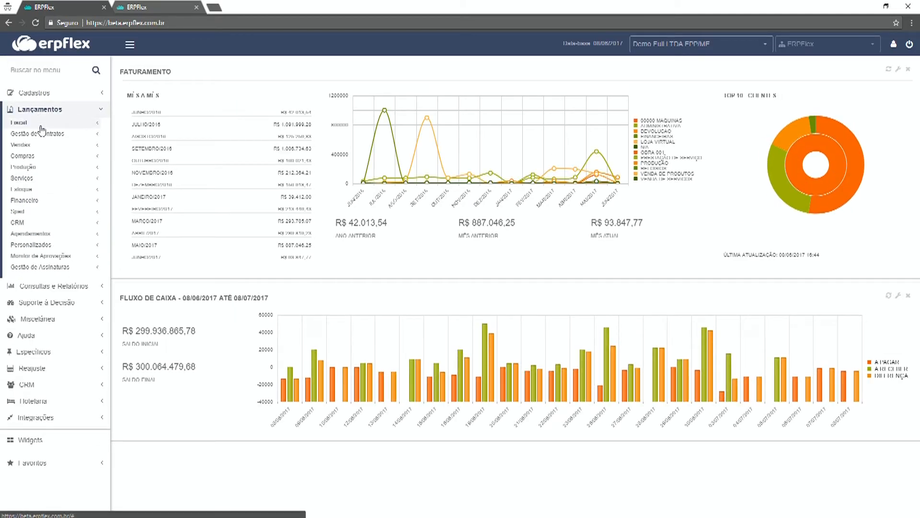
pyautogui.click(40, 145)
pyautogui.click(41, 156)
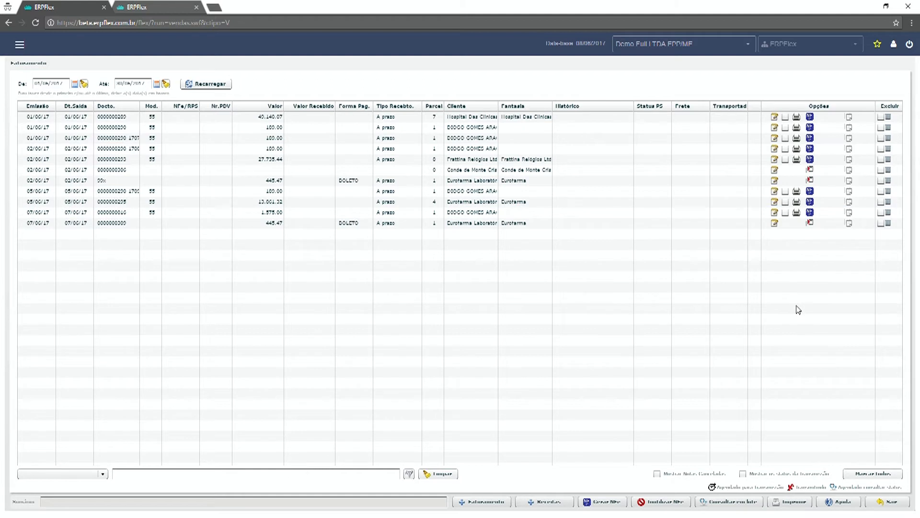
pyautogui.click(775, 212)
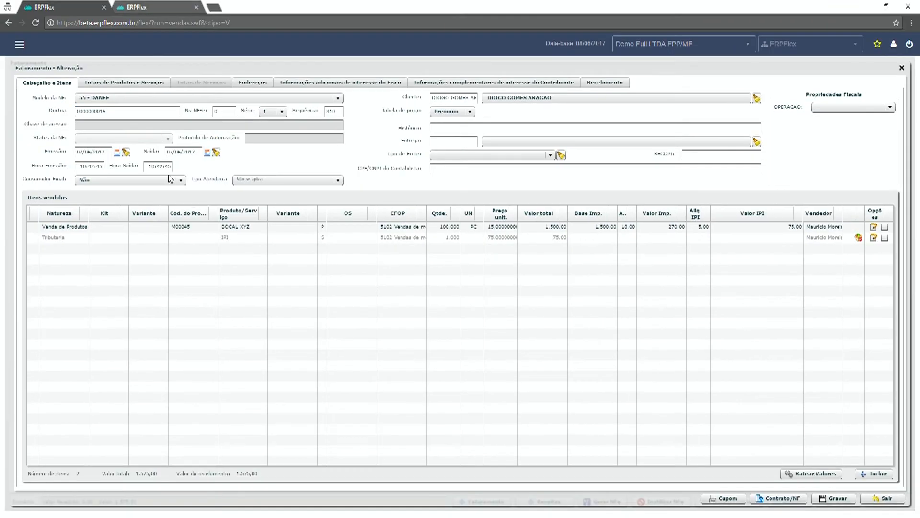
pyautogui.click(103, 306)
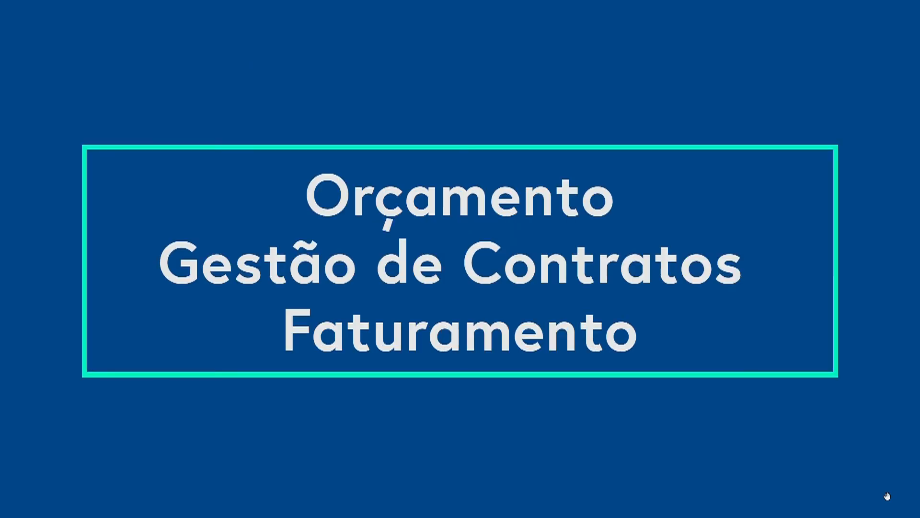
pyautogui.click(887, 496)
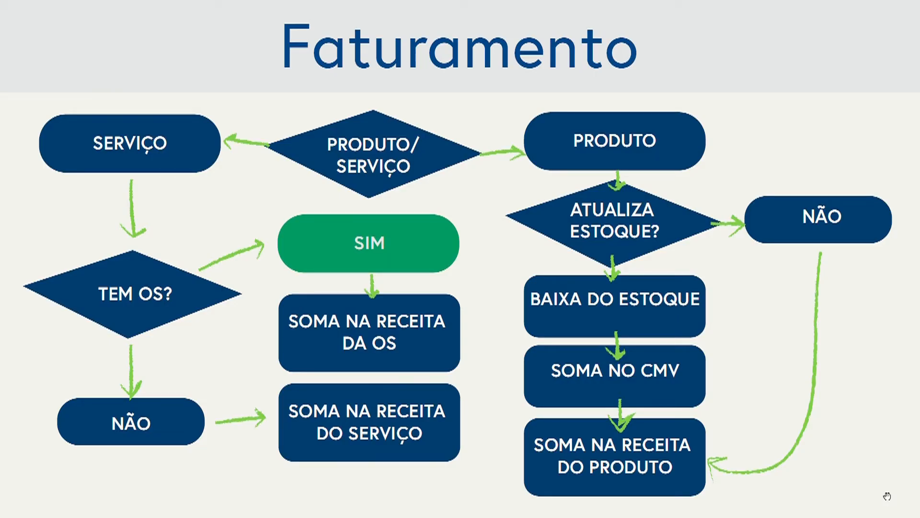